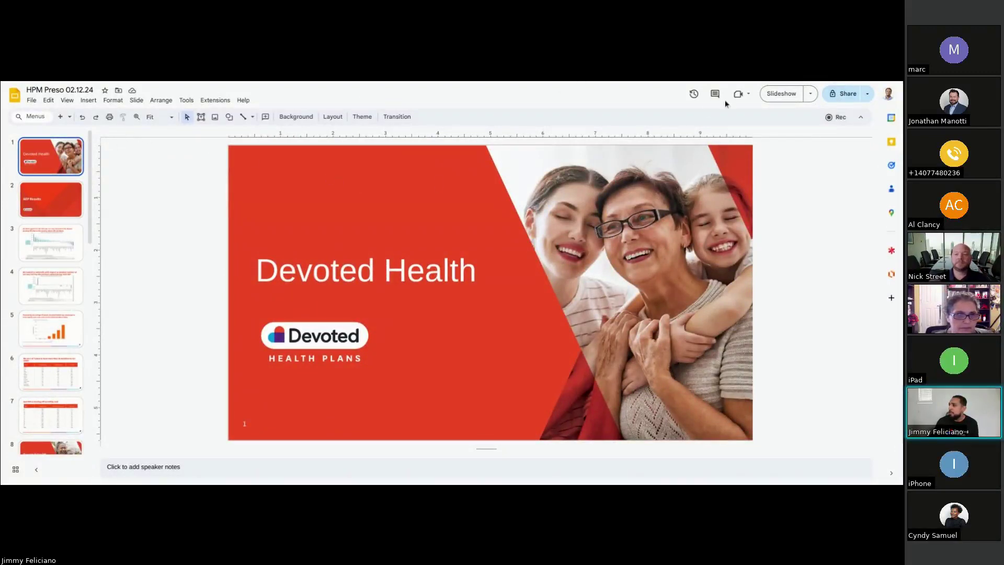
- Start the deck full screen and advance through the AEP Results and bar chart slides
{"action": "left_click", "coordinate": [781, 93]}
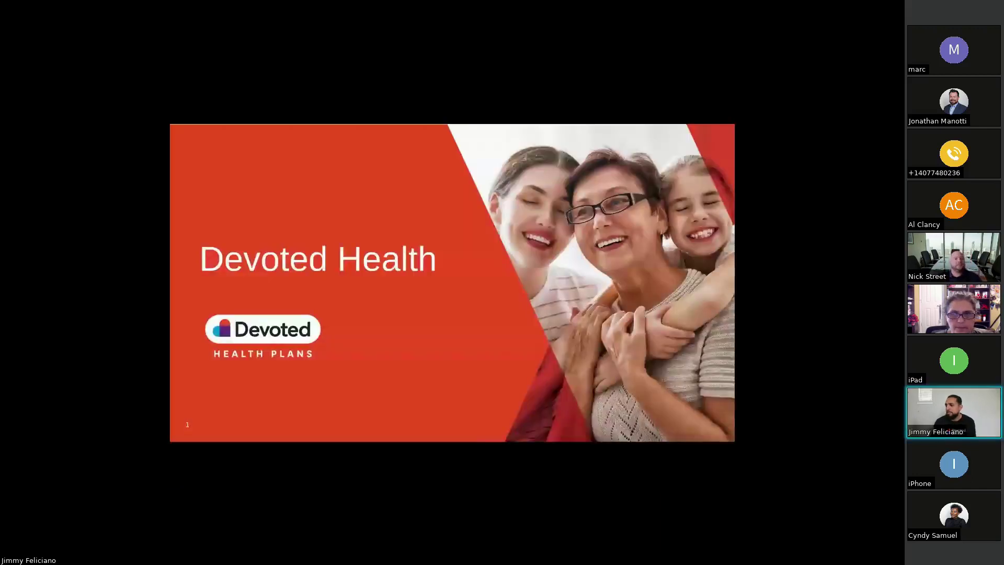
{"action": "key", "text": "Right"}
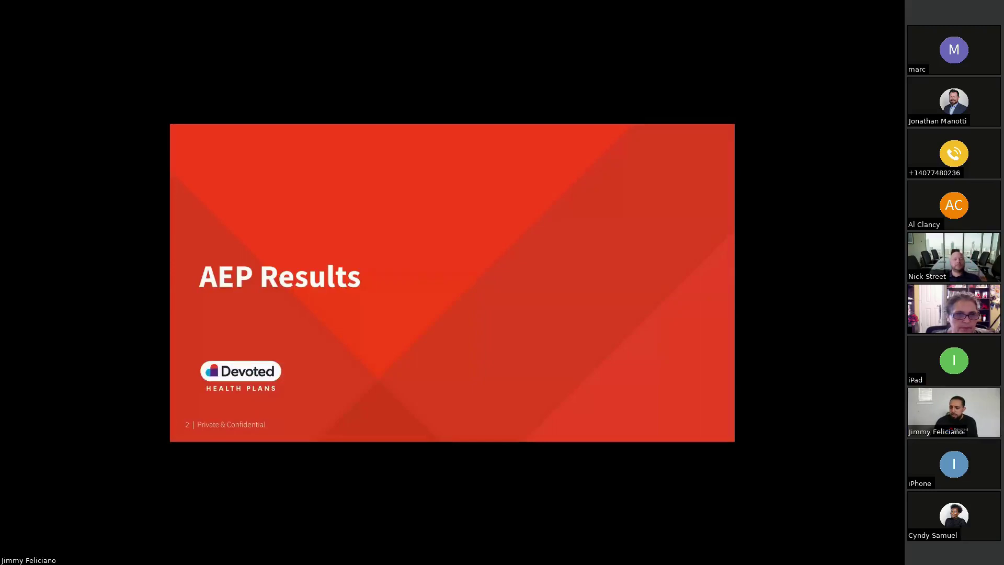
{"action": "key", "text": "Right"}
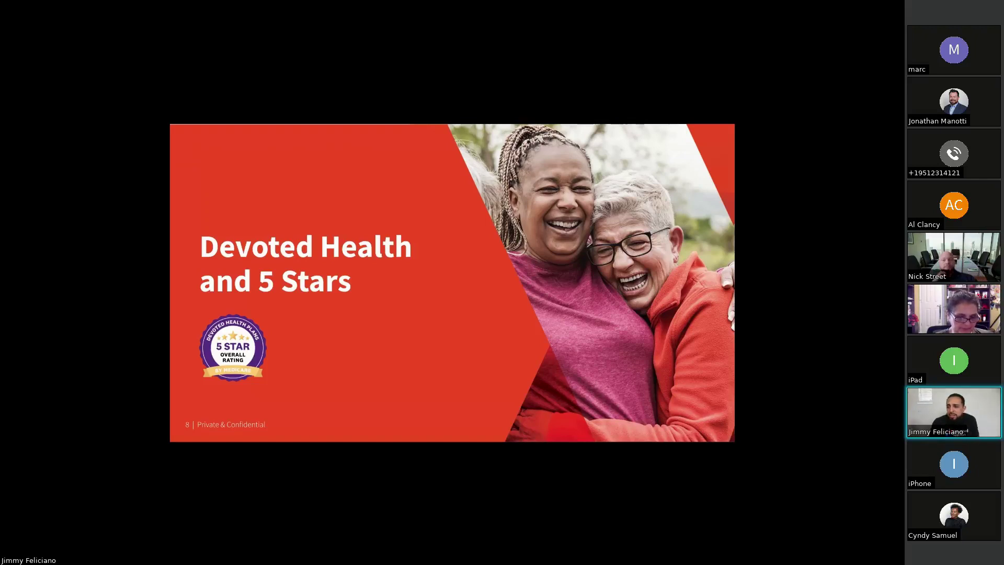
- Advance past the 2024 5-Star states slides to slide 12, the FAQs
{"action": "key", "text": "Right"}
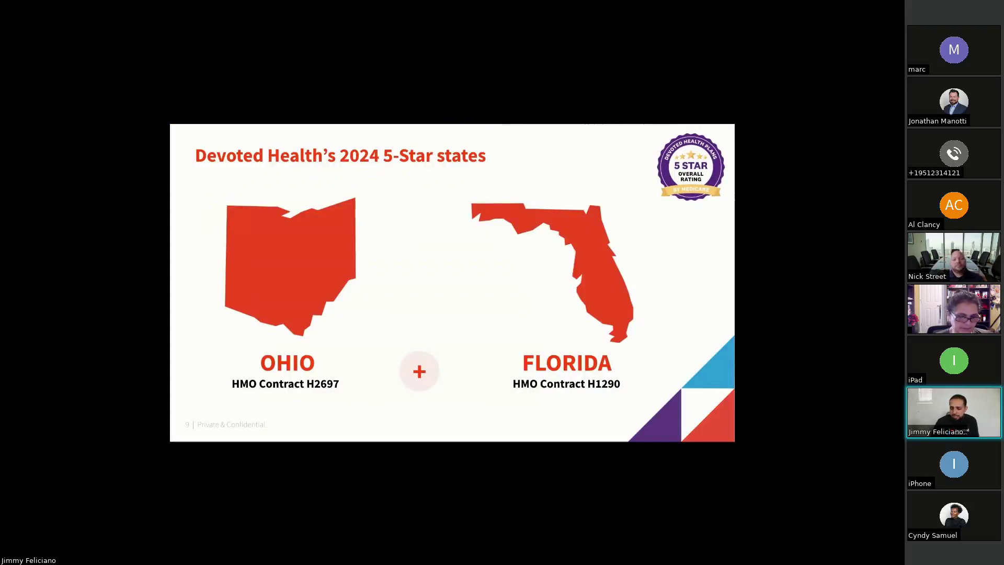
{"action": "key", "text": "Right"}
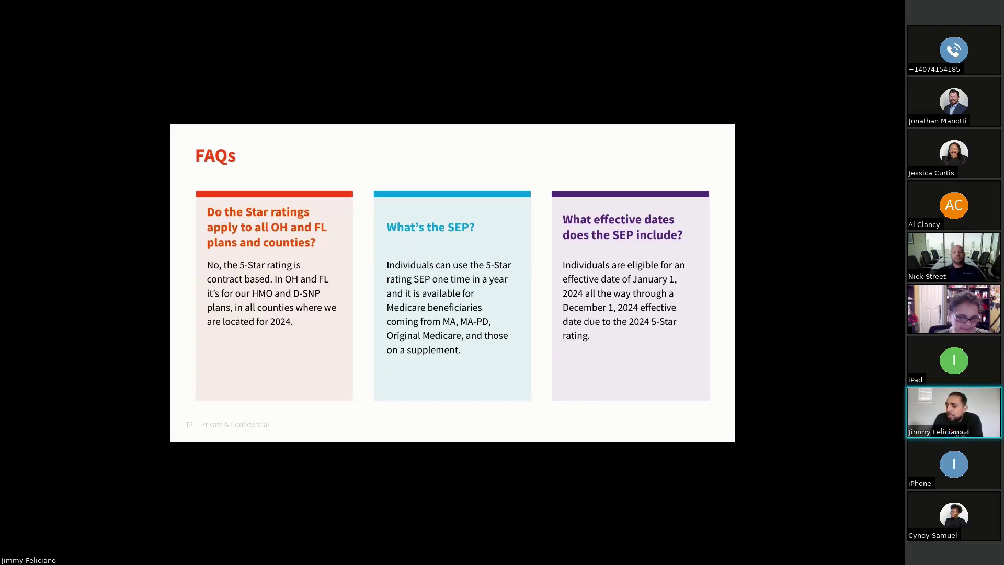
- Advance to slide 13, the MA and Part D enrollment period hierarchy
{"action": "key", "text": "Right"}
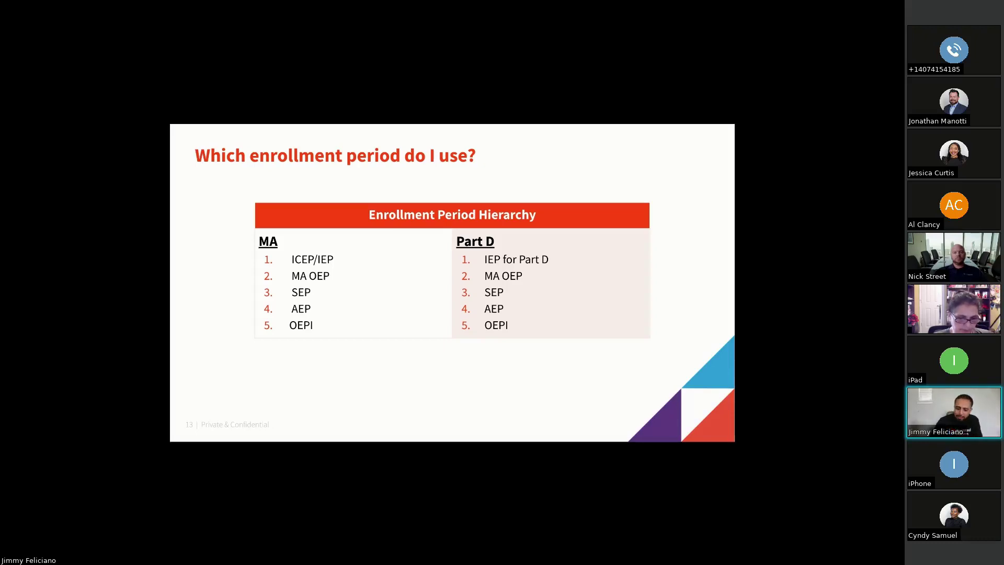
- Advance to slide 14, the 5-Star Marketing Assets section divider
{"action": "key", "text": "Right"}
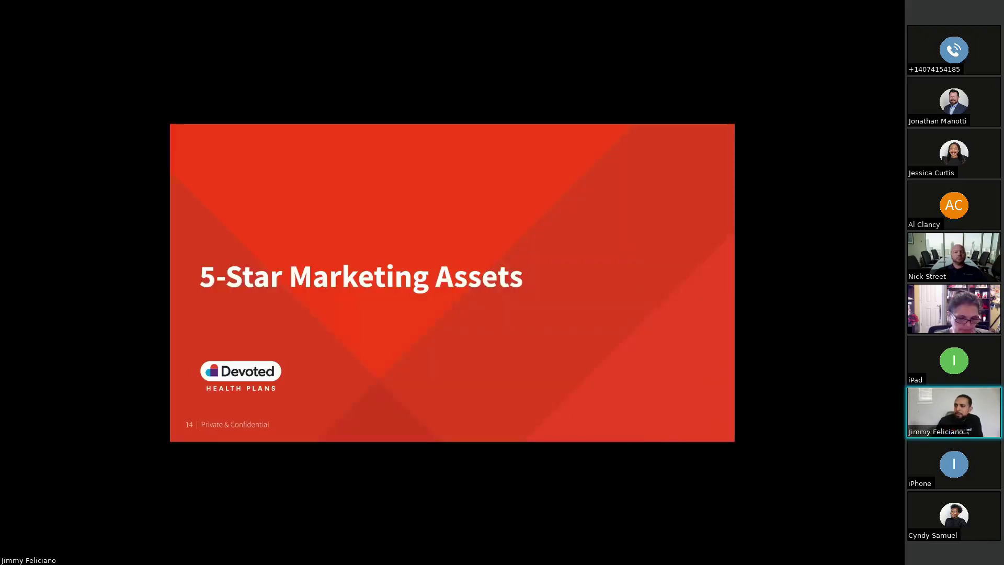
- Advance past the A-Frame Insert slide to slide 16, Banners
{"action": "key", "text": "Right"}
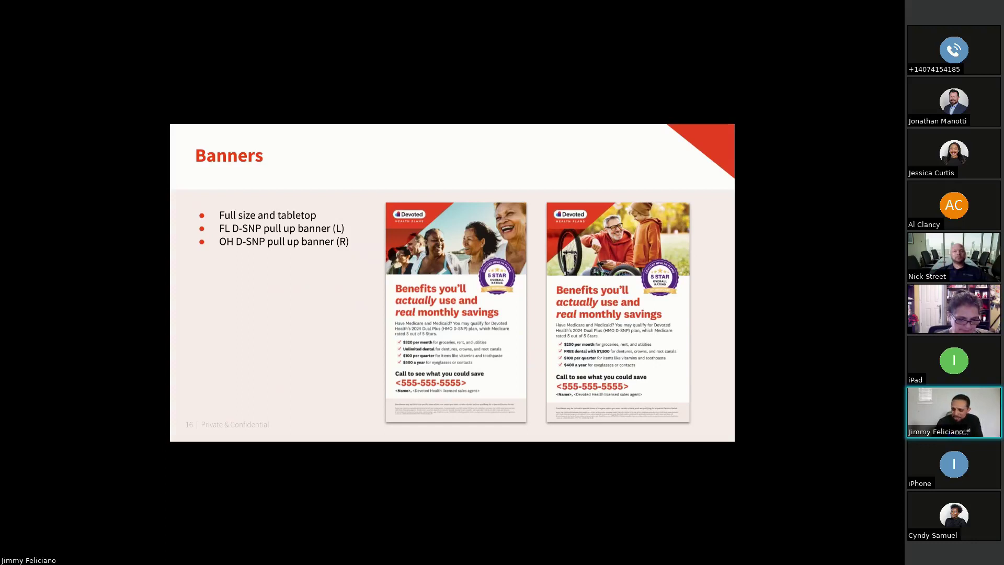
- Show slide 17, Direct Mail, with the FL D-SNP, OH D-SNP and OH Benefits postcards
{"action": "key", "text": "Right"}
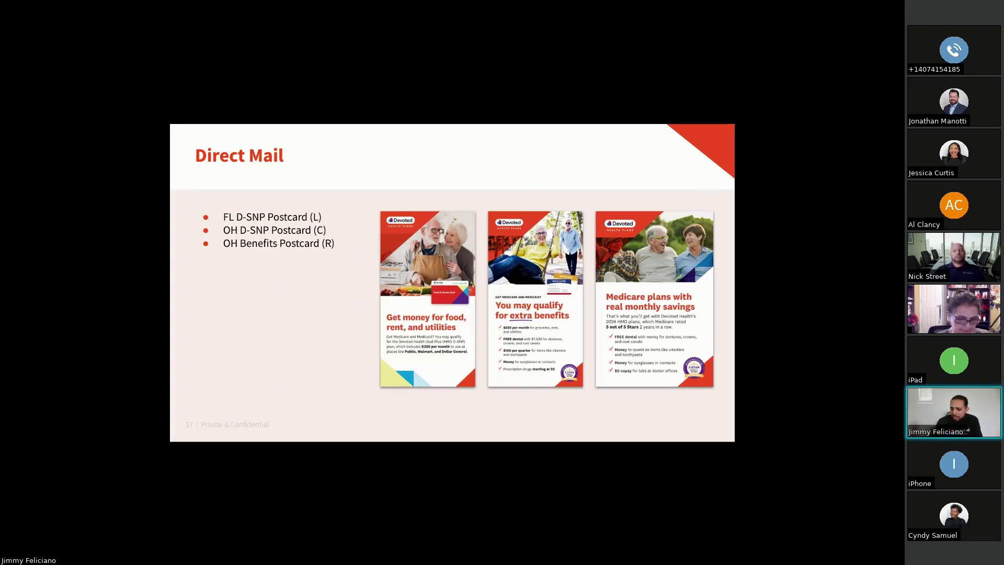
- Show slide 18, Flyers, with the FL D-SNP, OH Veterans and seminar flyers
{"action": "key", "text": "Right"}
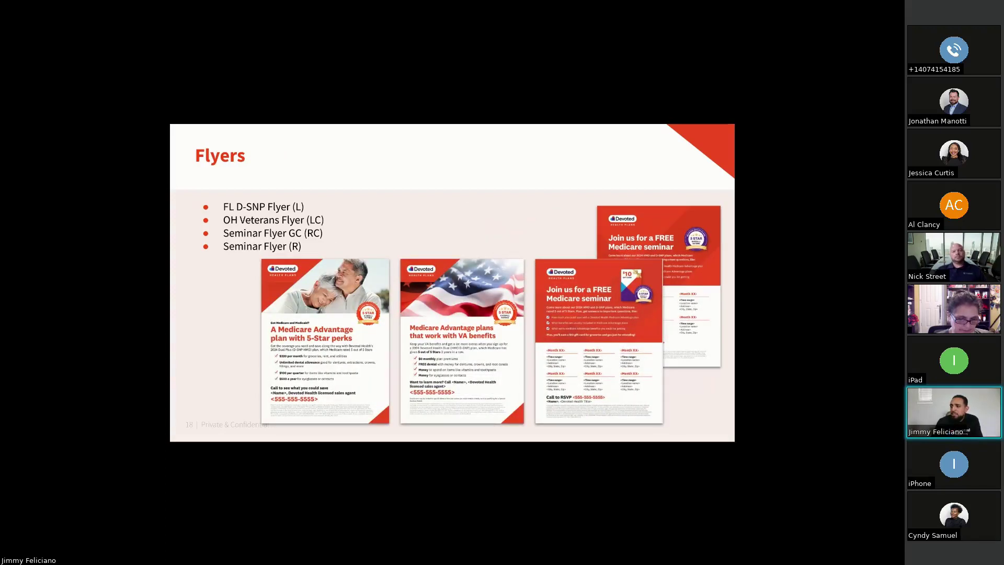